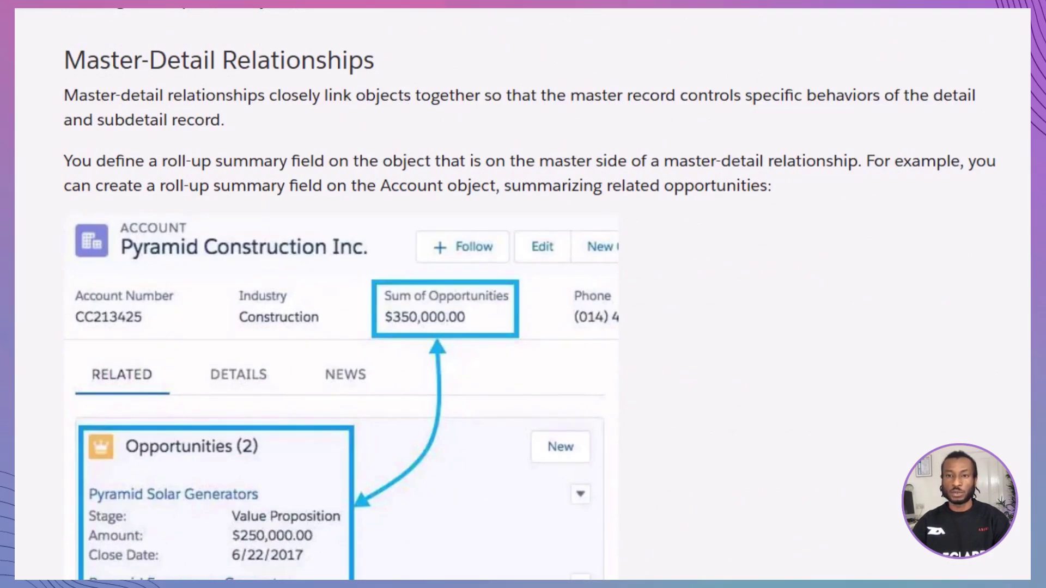
# Scroll the Trailhead lesson down to the 'Creating the Summary Field' section.
pyautogui.scroll(-12, 523, 294)
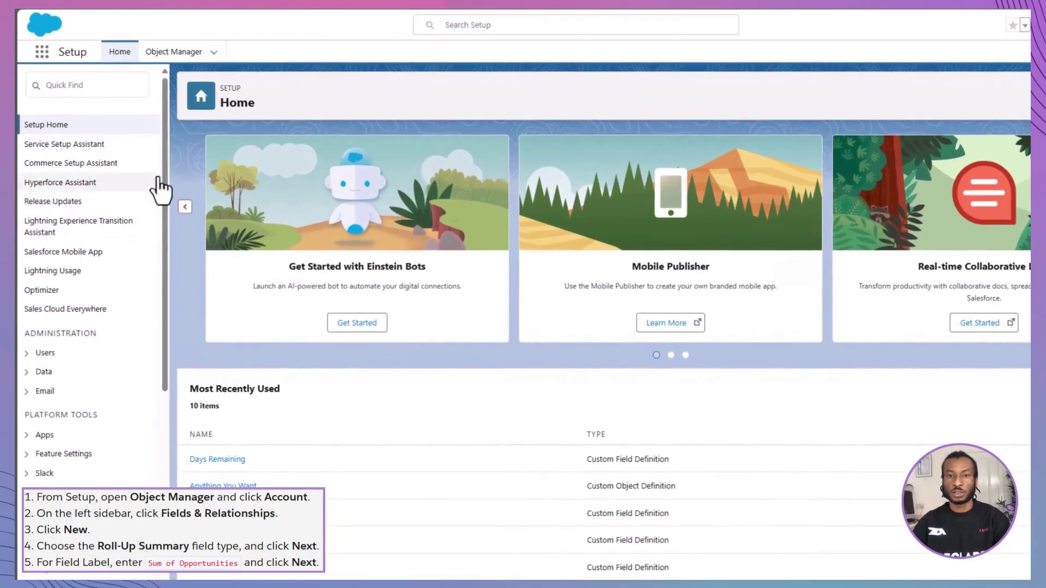
# From Object Manager, begin a new Account custom field of type Roll-Up Summary.
pyautogui.click(185, 55)
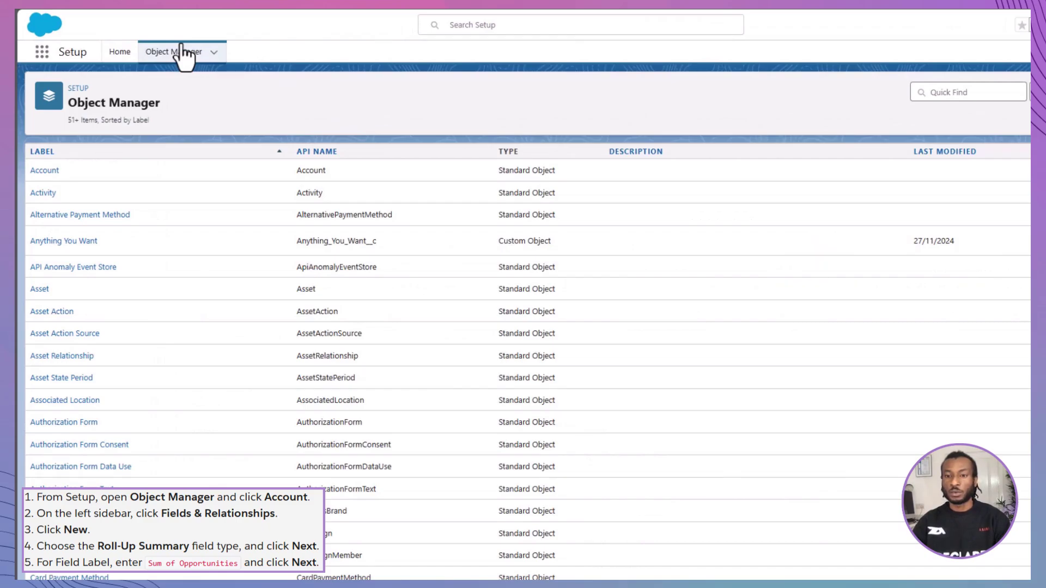
pyautogui.click(46, 171)
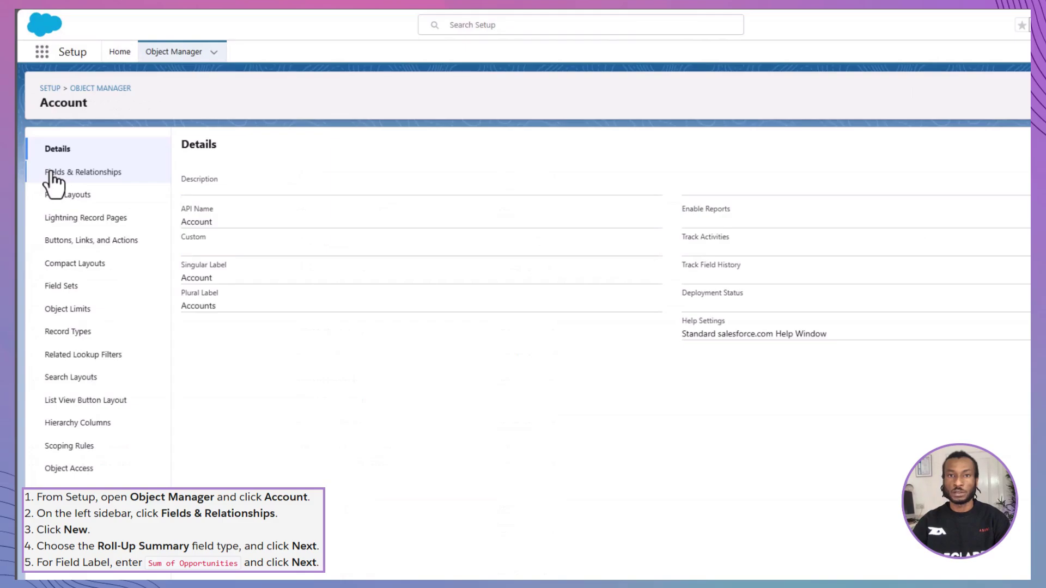
pyautogui.click(50, 173)
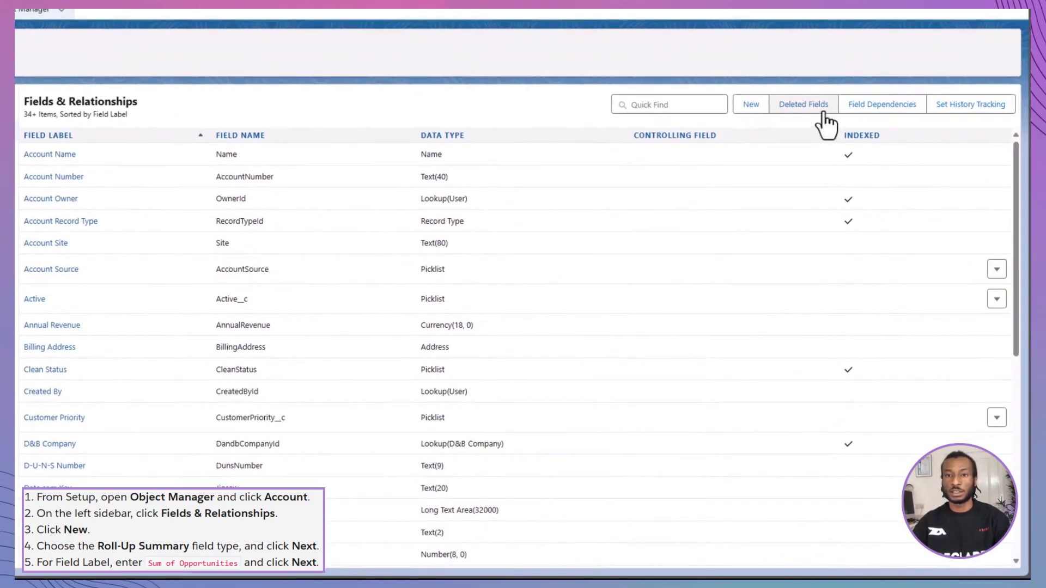
pyautogui.click(750, 106)
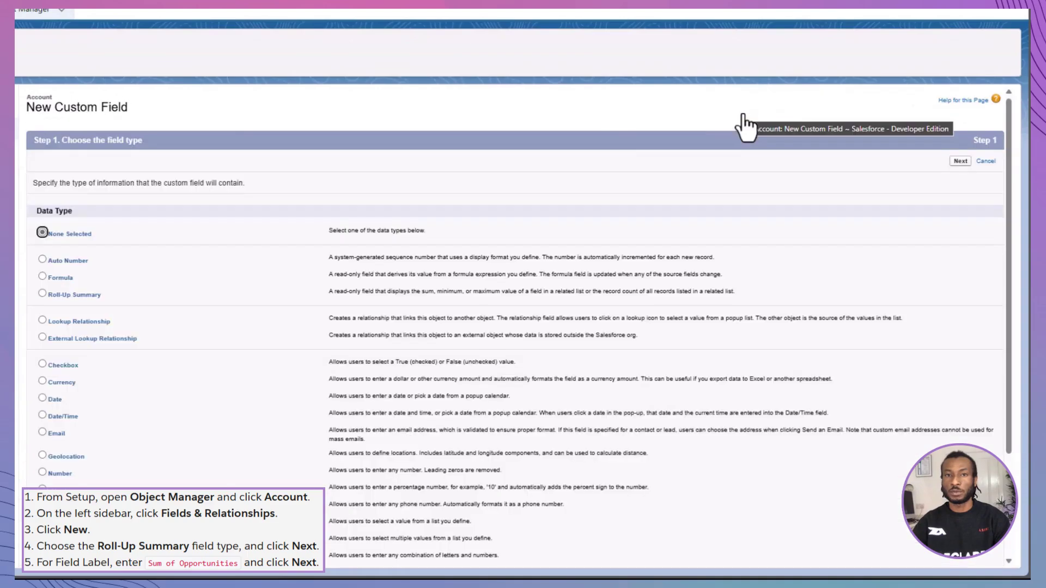
pyautogui.click(84, 294)
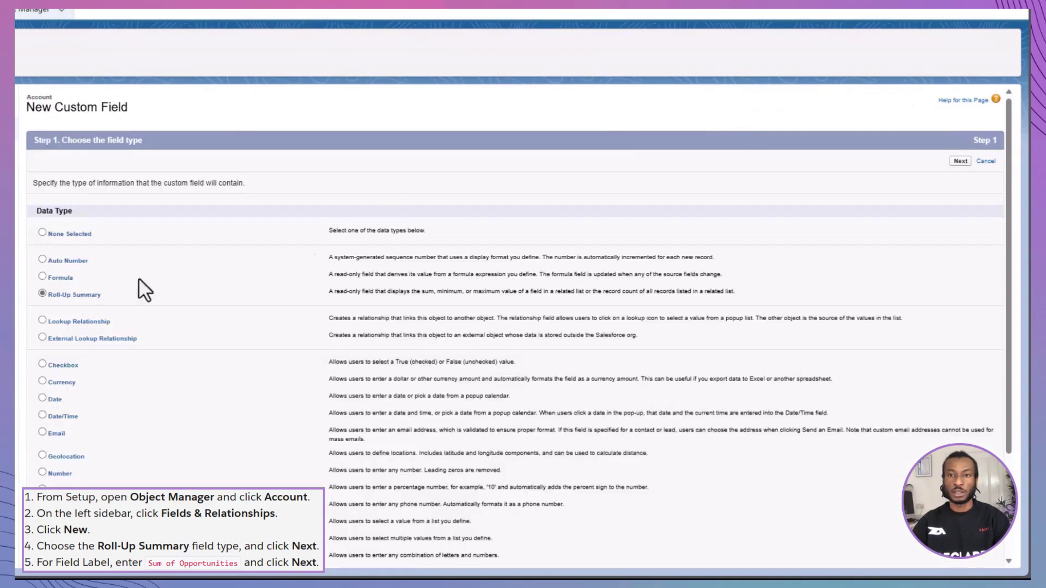
# Label the field 'Sum of Opportunities' and let the field name fill in automatically.
pyautogui.click(960, 162)
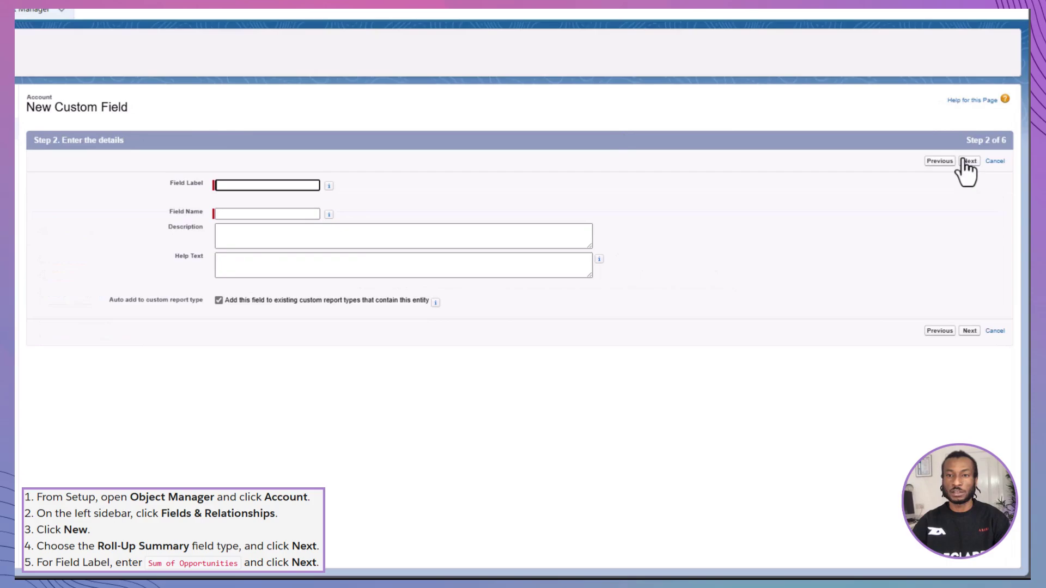
pyautogui.write('Sum of Opportunit')
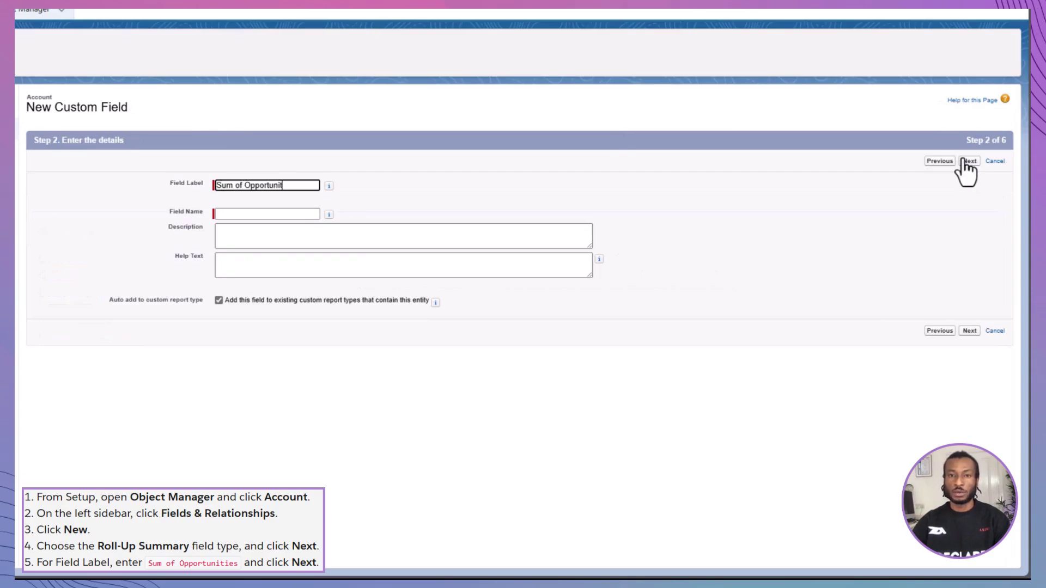
pyautogui.write('ies')
pyautogui.press('Tab')
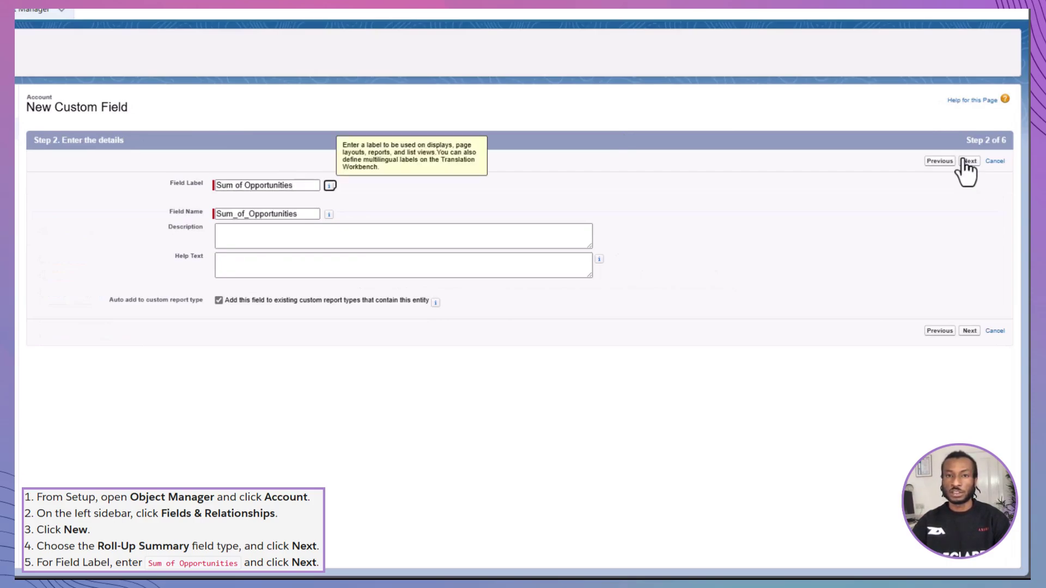
pyautogui.click(963, 161)
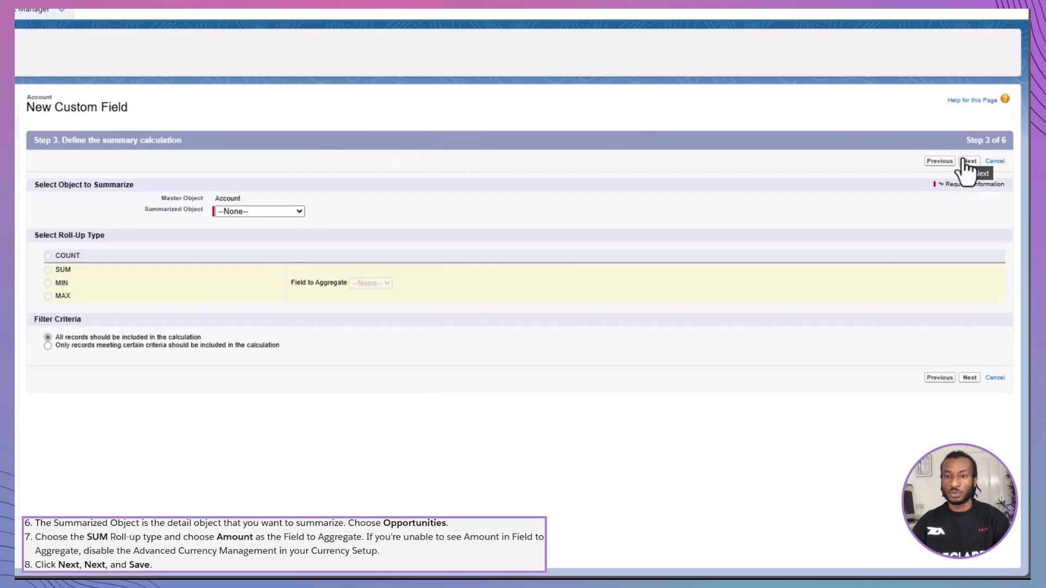
# Define the roll-up as a SUM of the related Opportunities' Amount.
pyautogui.click(295, 211)
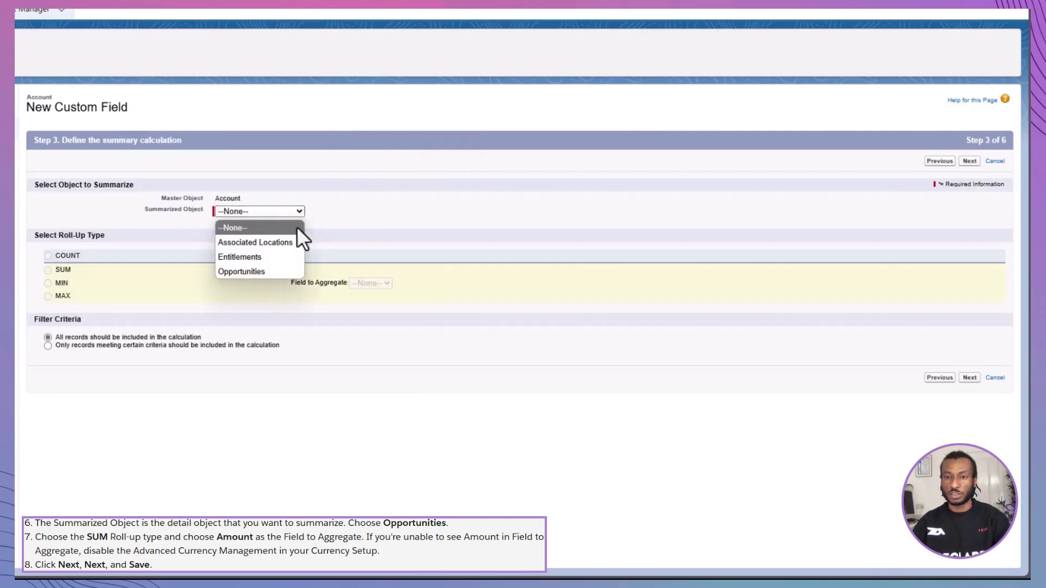
pyautogui.click(256, 269)
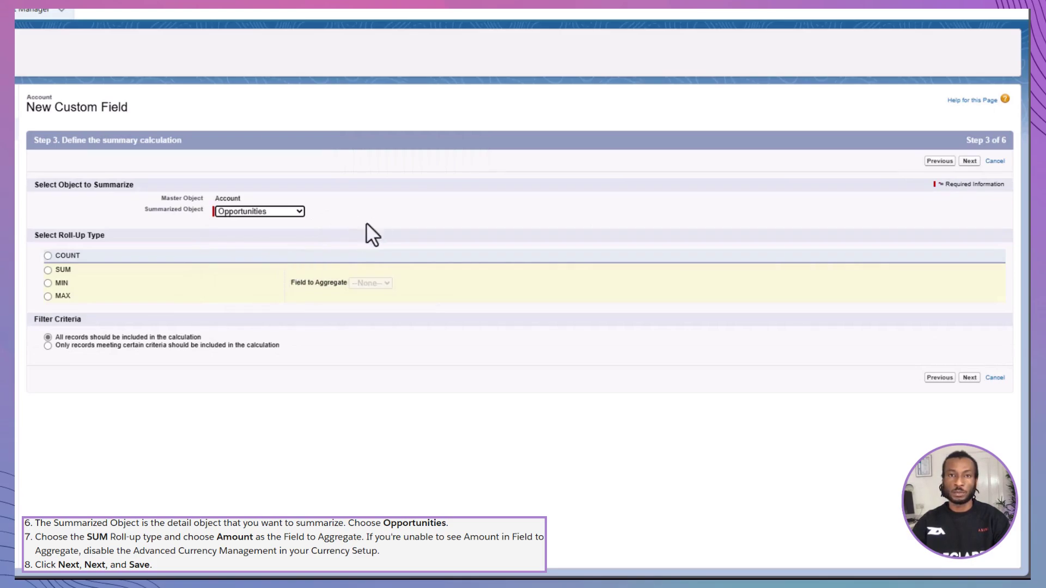
pyautogui.click(48, 271)
pyautogui.click(399, 283)
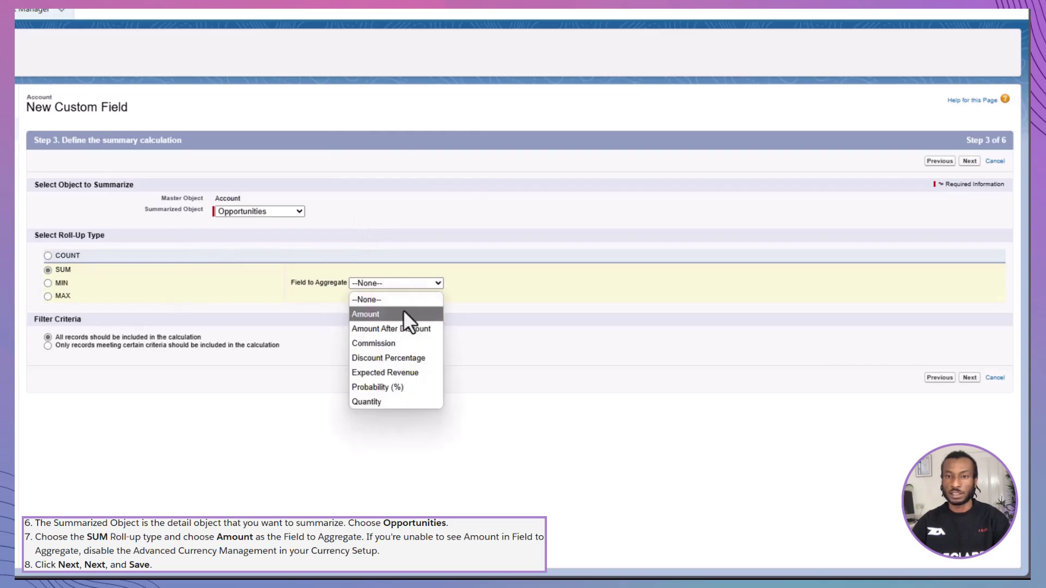
pyautogui.click(404, 311)
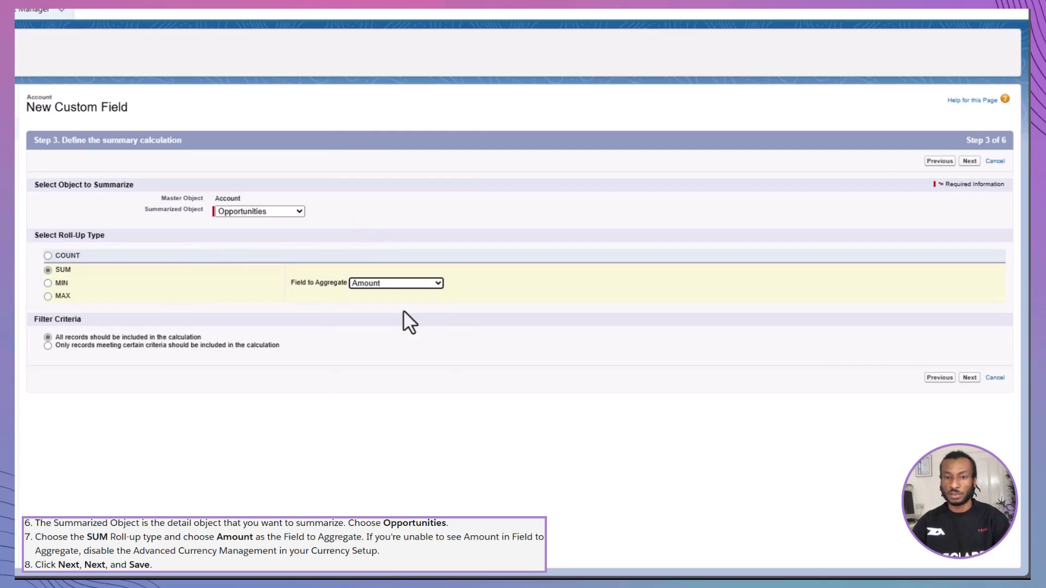
# Accept the default field-level security and page layouts, and save the field.
pyautogui.click(970, 161)
pyautogui.click(965, 161)
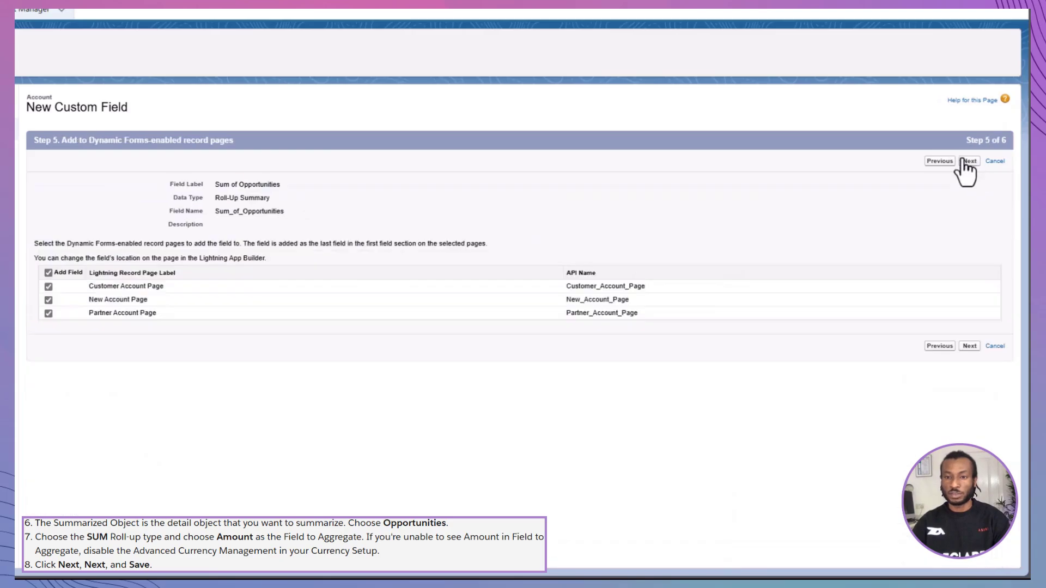
pyautogui.click(964, 162)
pyautogui.click(964, 162)
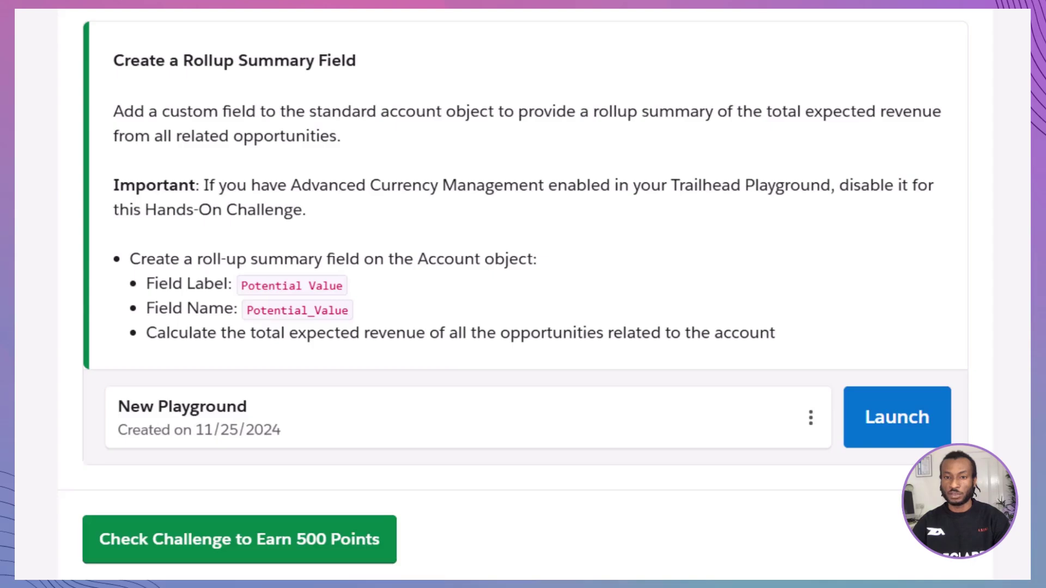
# In the playground org, start a new Account Roll-Up Summary field labelled 'Potential Value'.
pyautogui.click(934, 432)
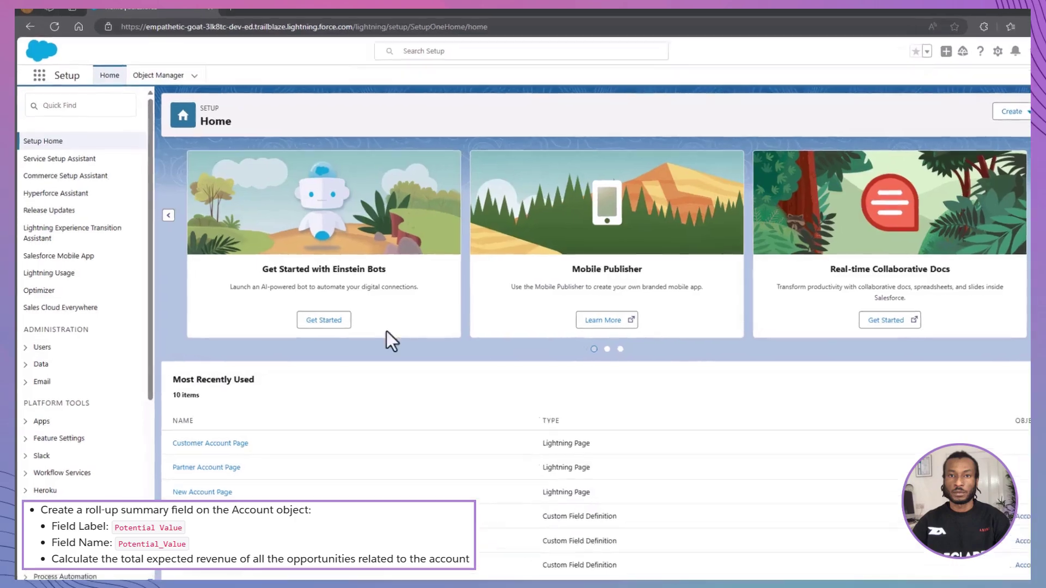
pyautogui.click(164, 55)
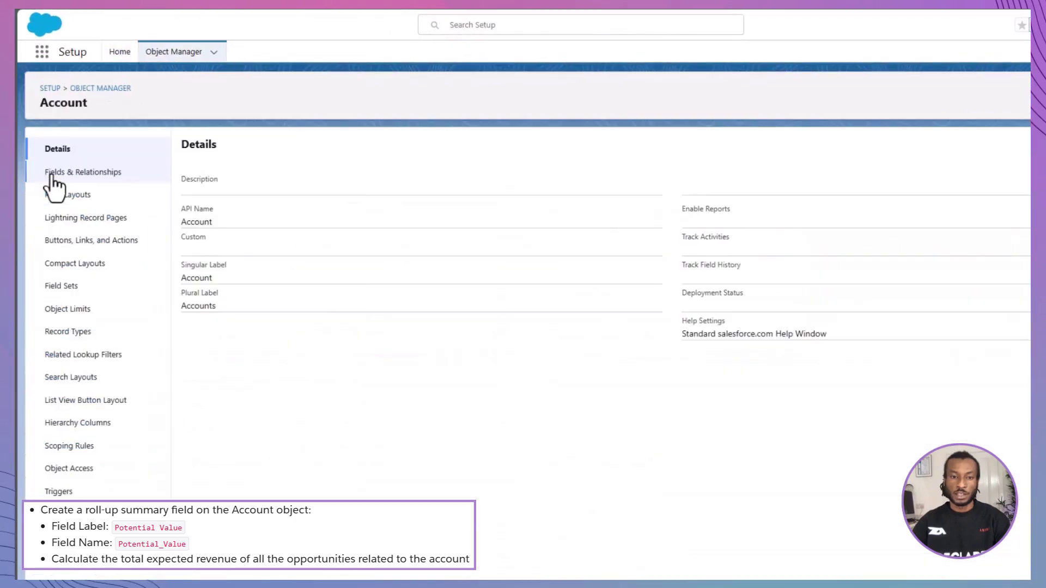
pyautogui.click(54, 172)
pyautogui.click(903, 147)
pyautogui.click(183, 318)
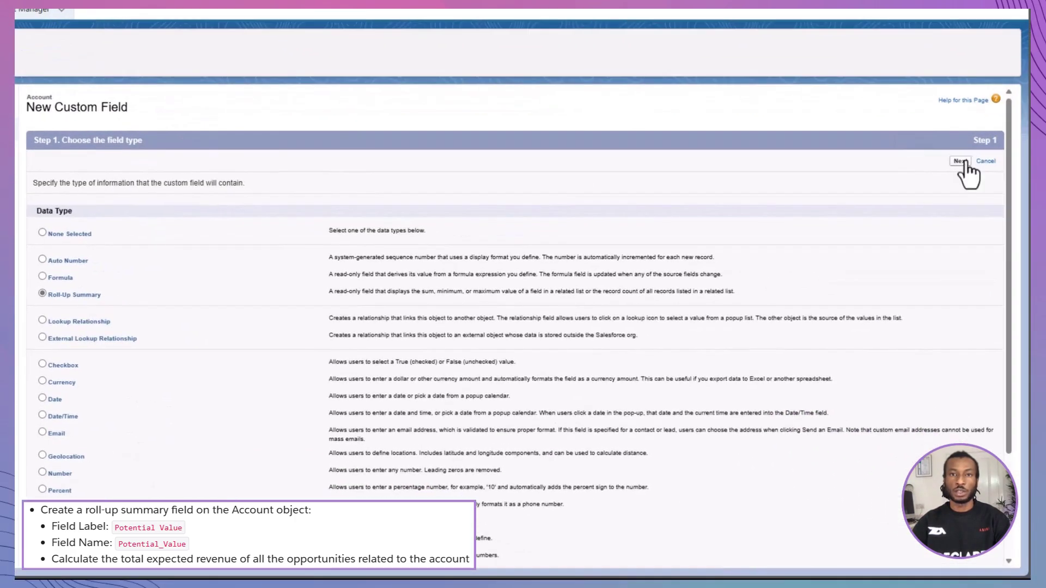
pyautogui.click(980, 196)
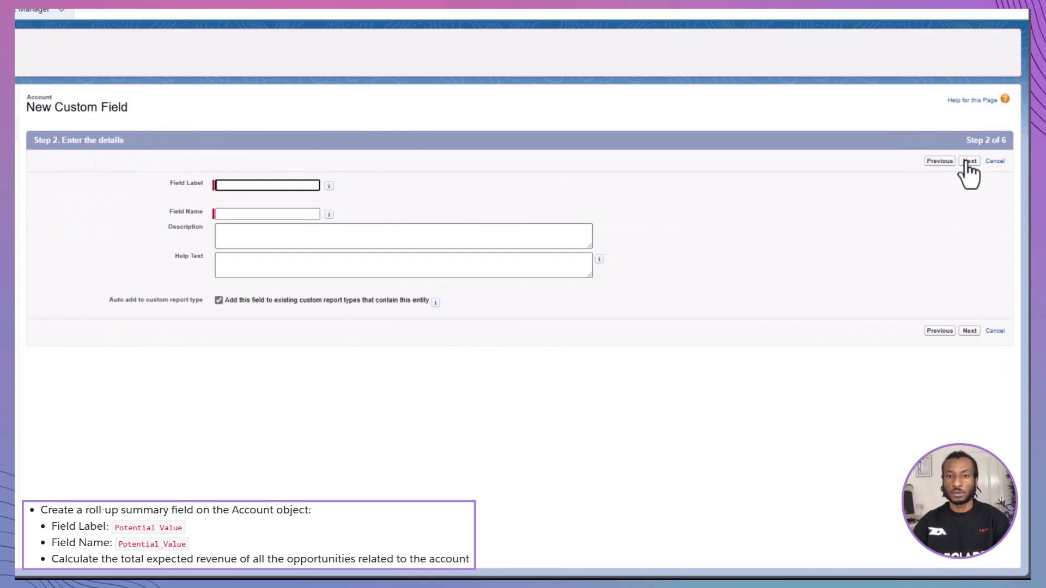
pyautogui.write('Po')
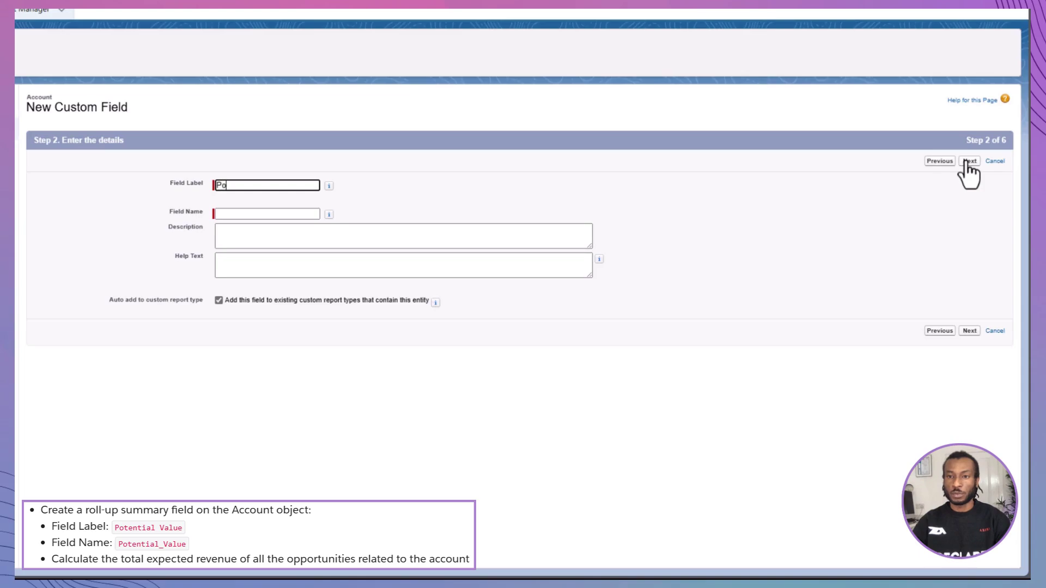
pyautogui.write('tential Value')
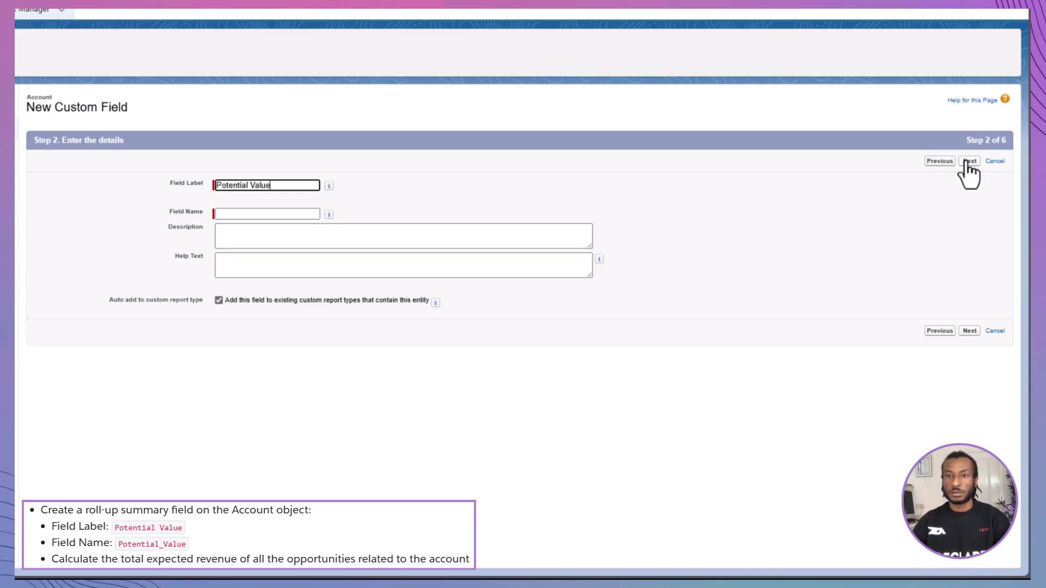
# Auto-fill the field name and set the roll-up to SUM of Opportunity Amount.
pyautogui.press('Tab')
pyautogui.click(968, 161)
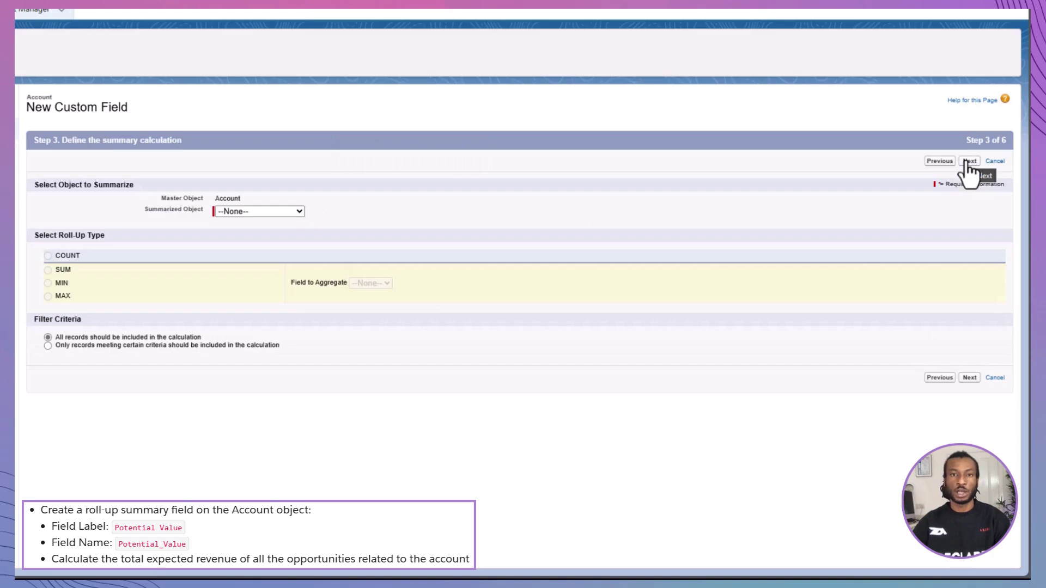
pyautogui.click(294, 213)
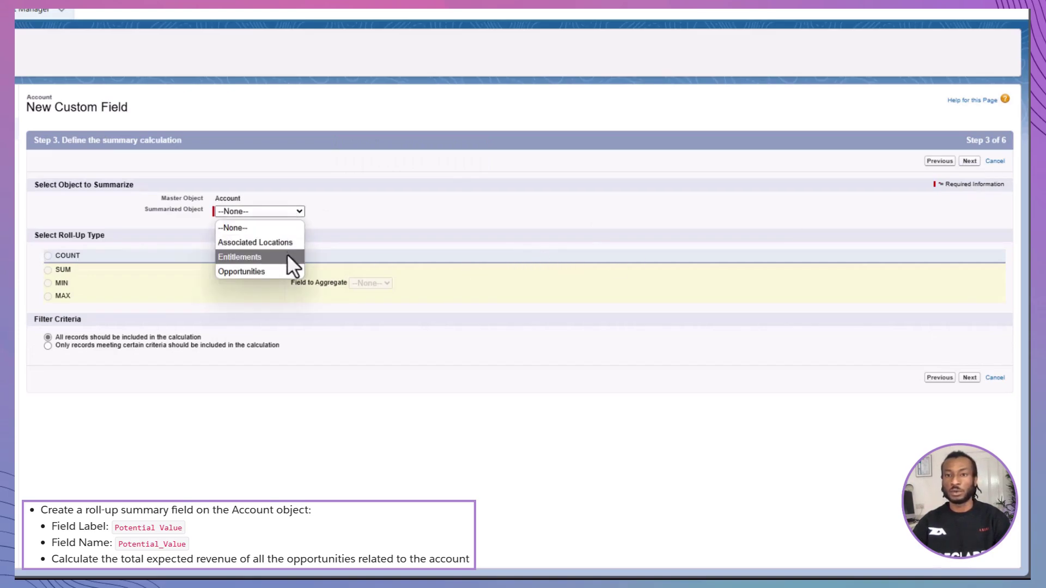
pyautogui.click(279, 271)
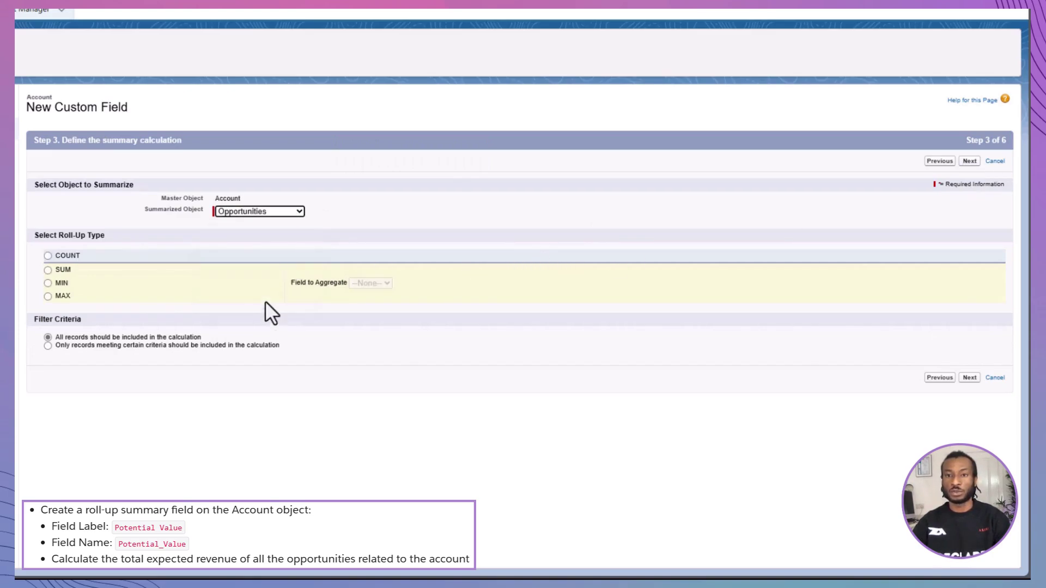
pyautogui.click(48, 270)
pyautogui.click(360, 282)
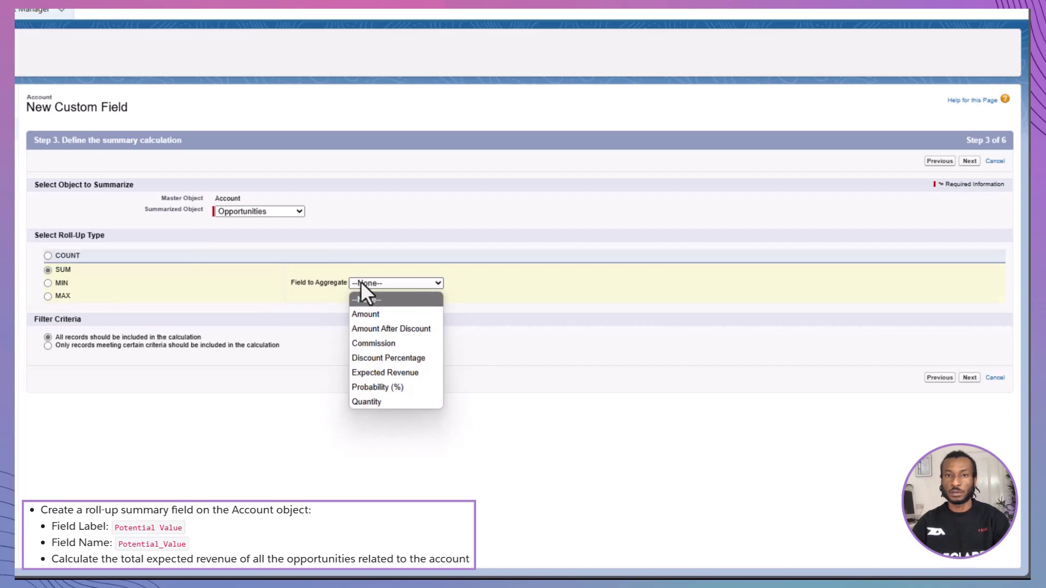
pyautogui.click(363, 315)
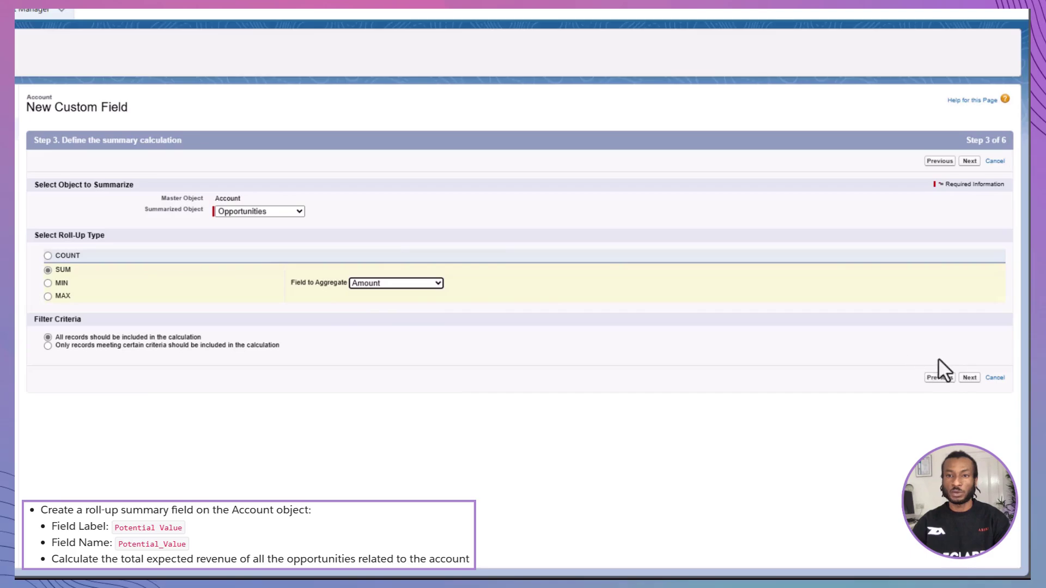
# Keep the default field-level security and page layouts, then save Potential Value.
pyautogui.click(963, 376)
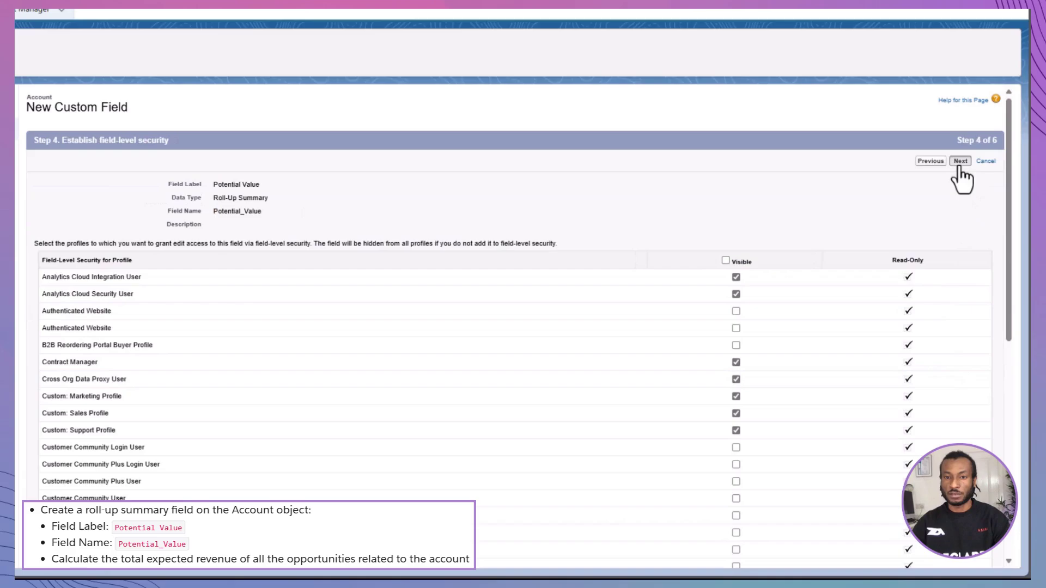
pyautogui.click(960, 162)
pyautogui.click(961, 166)
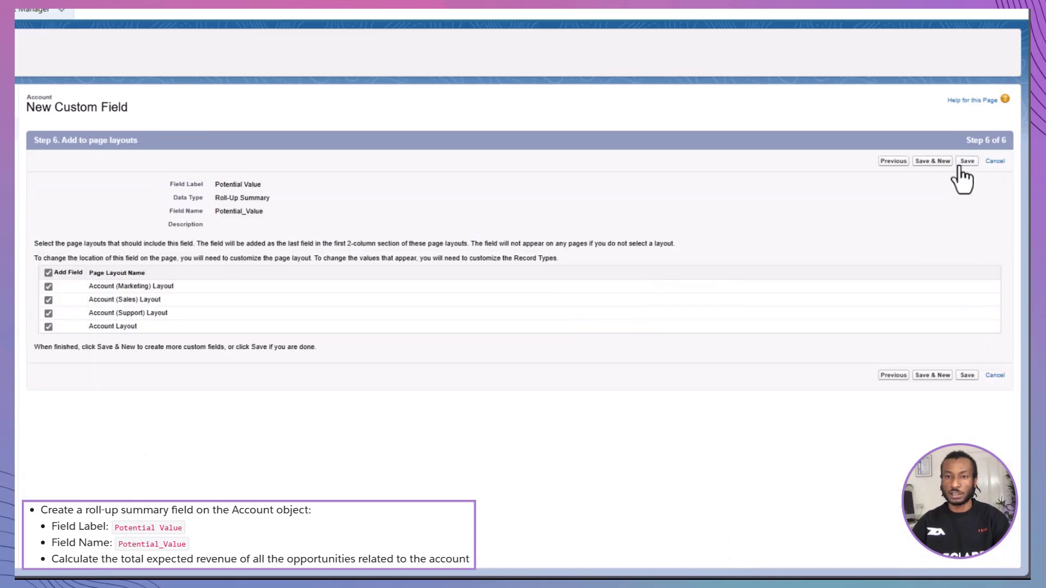
pyautogui.click(963, 163)
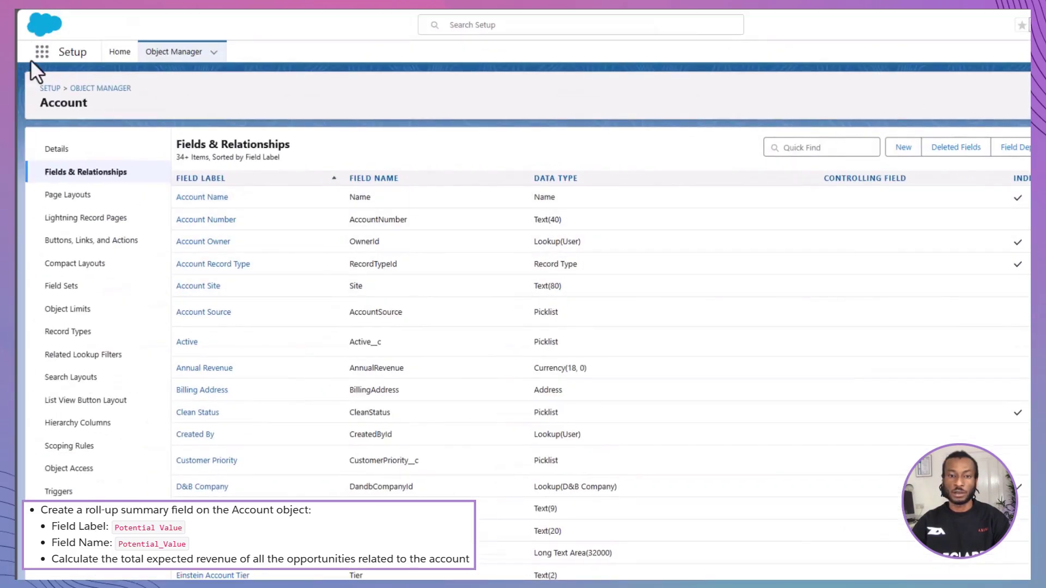
# Open Edge Communications in the Sales app and scroll its details to Potential Value.
pyautogui.click(41, 52)
pyautogui.click(66, 147)
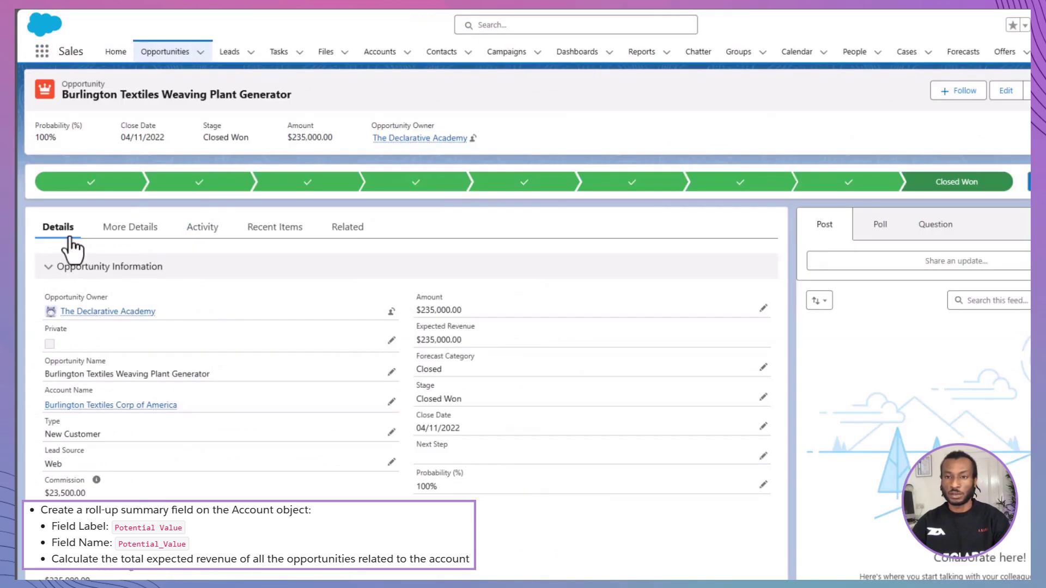
pyautogui.click(380, 53)
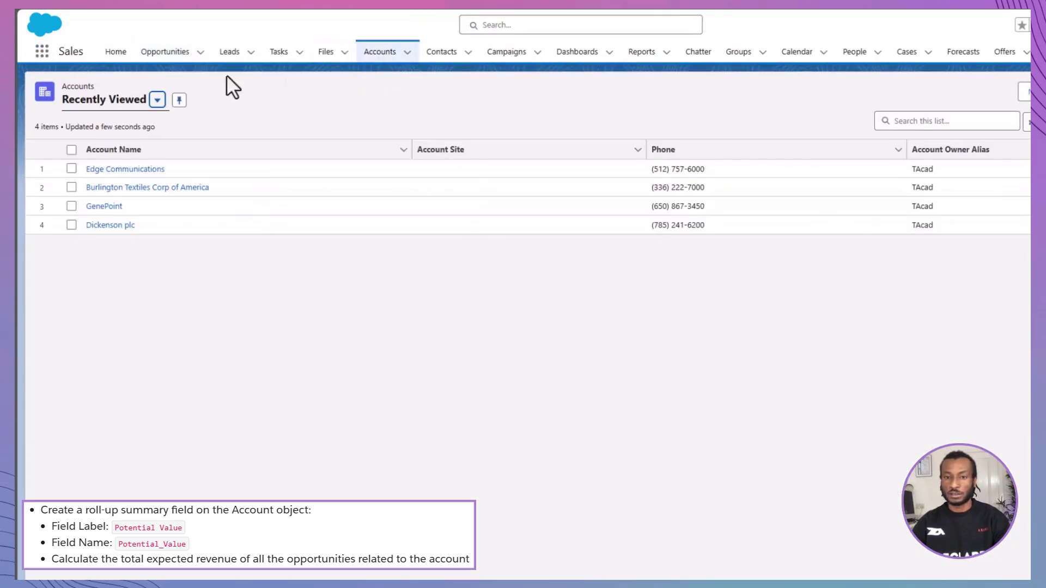
pyautogui.click(93, 170)
pyautogui.click(119, 195)
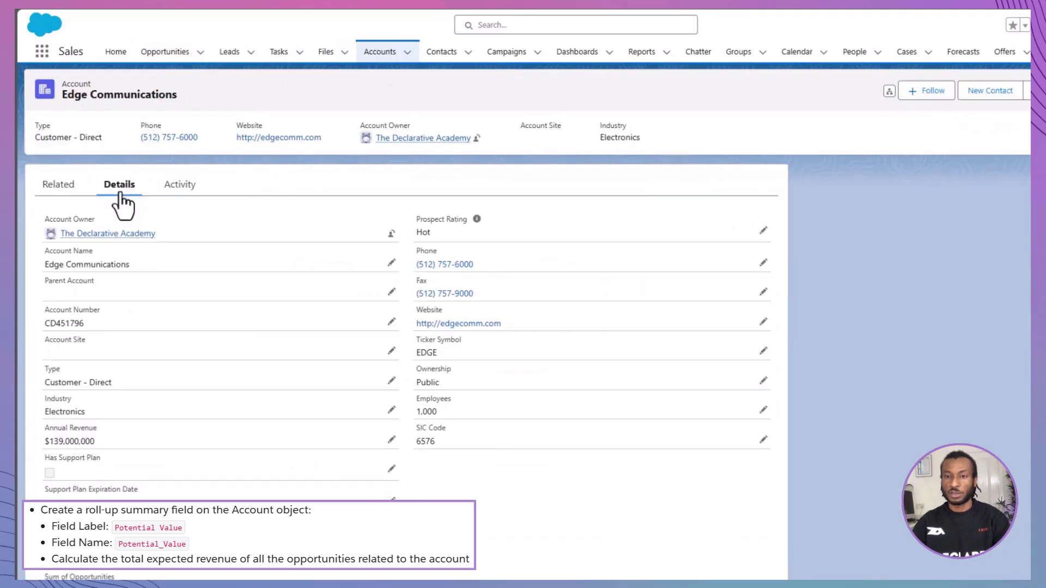
pyautogui.scroll(-5, 121, 198)
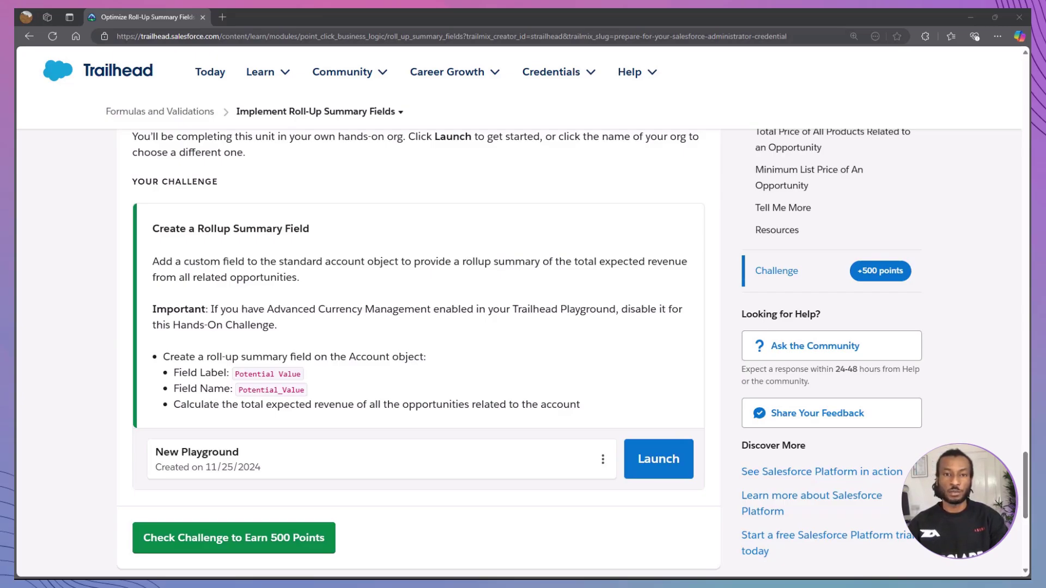
# Submit the Potential Value challenge for Trailhead's 500-point check.
pyautogui.click(327, 545)
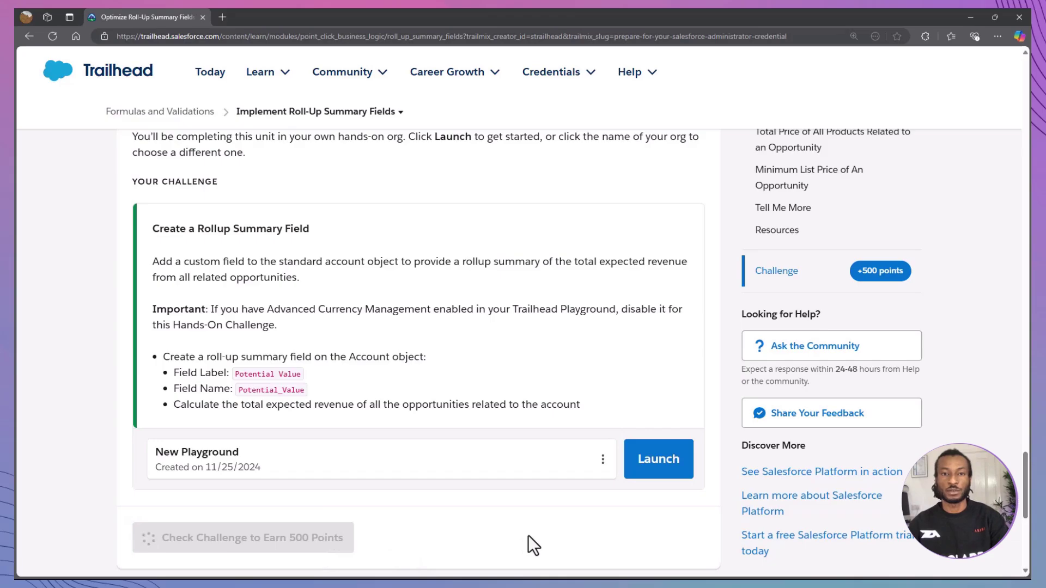